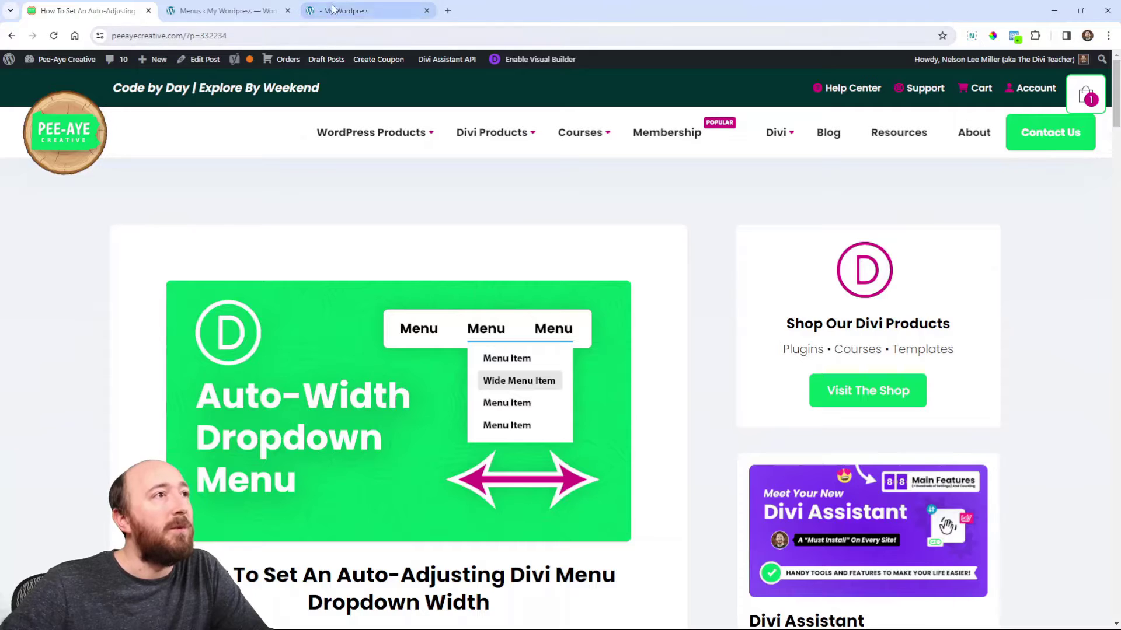
Step: Switch to the Divi test site, whose dropdown wraps long item titles onto two lines
left_click(363, 12)
mouse_move(428, 112)
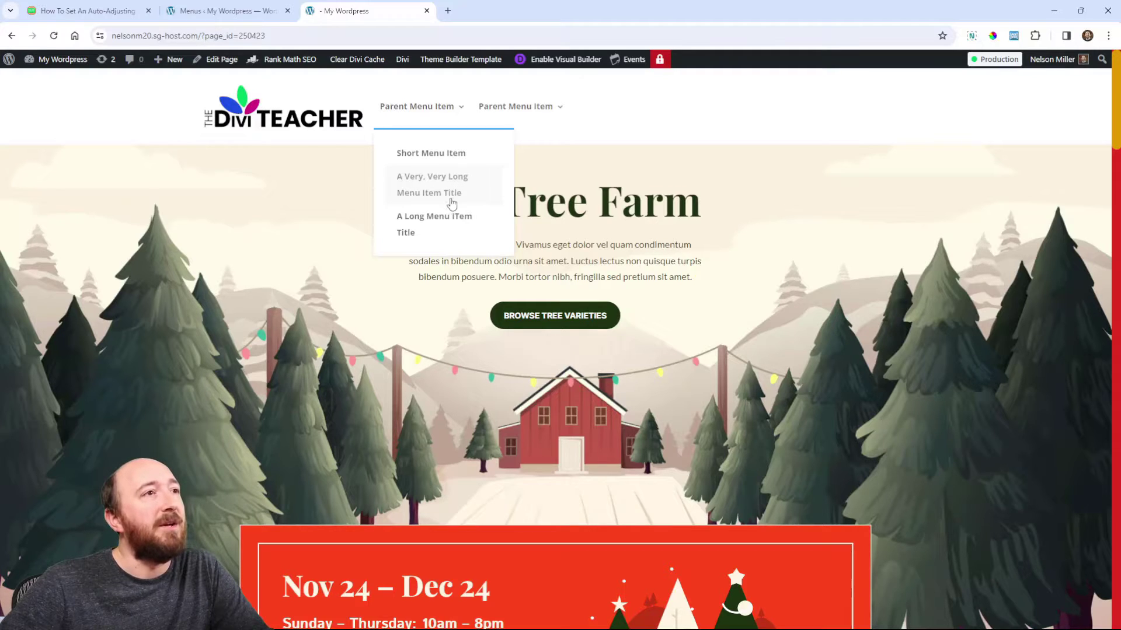
mouse_move(507, 115)
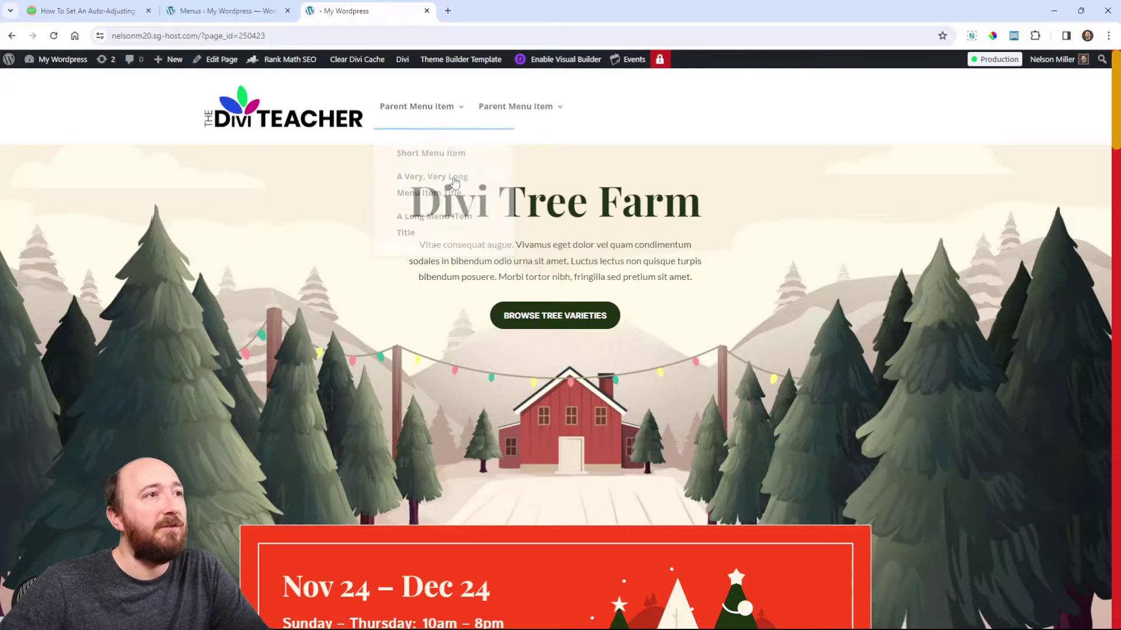
mouse_move(530, 130)
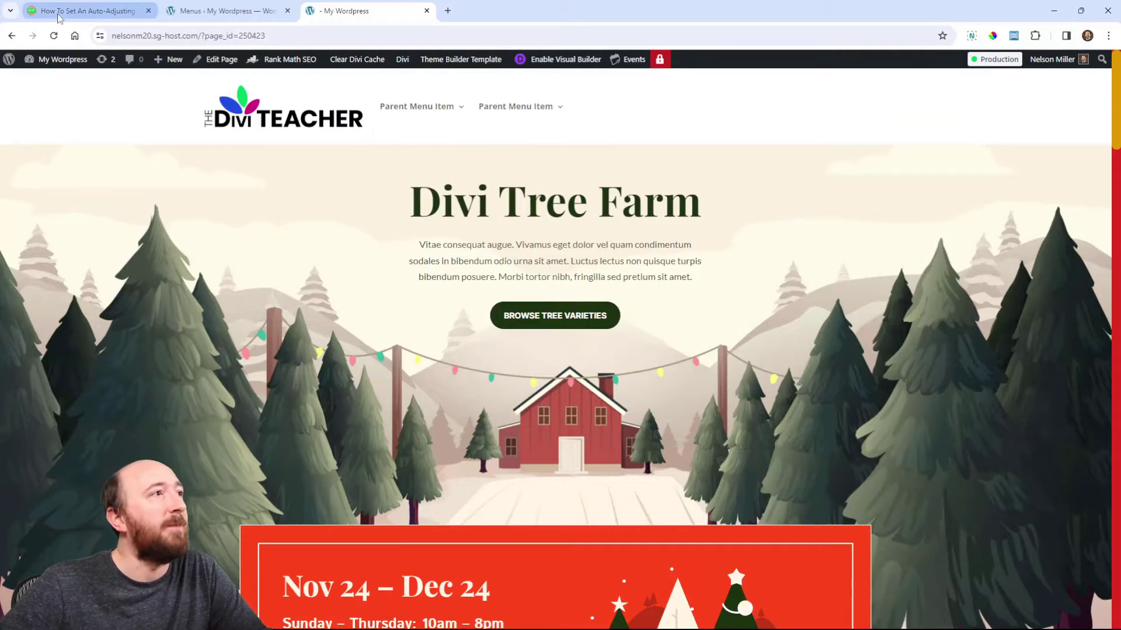
Step: Back in the tutorial, expand and collapse the Where To Paste notes, then reach the CSS snippet
key("ctrl+1")
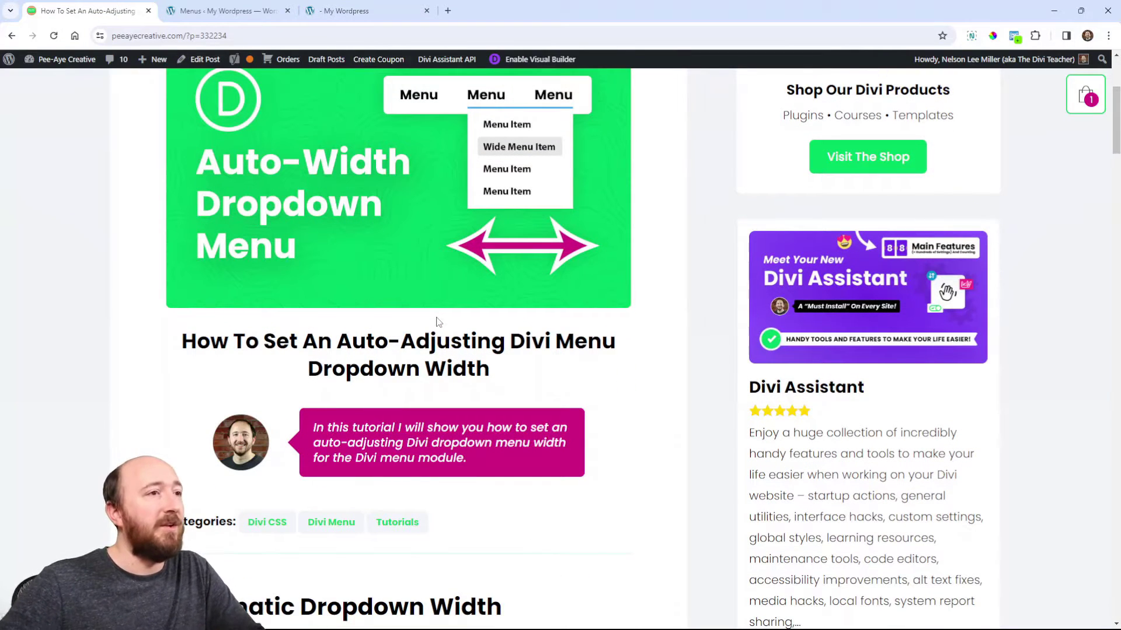
scroll(411, 327, "down", 4)
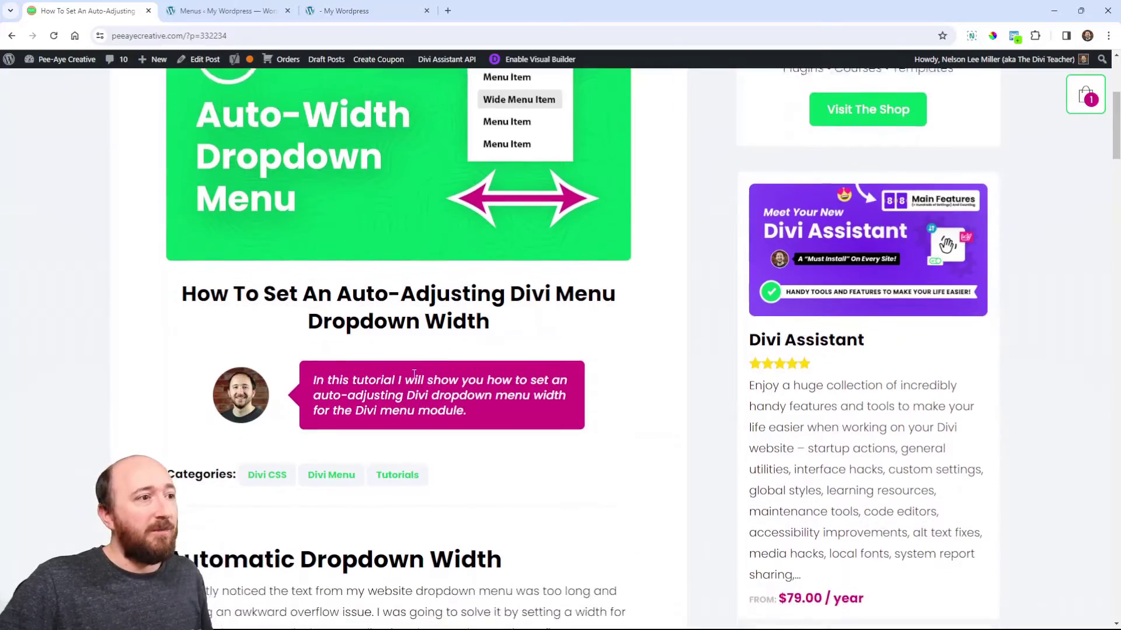
scroll(359, 346, "down", 9)
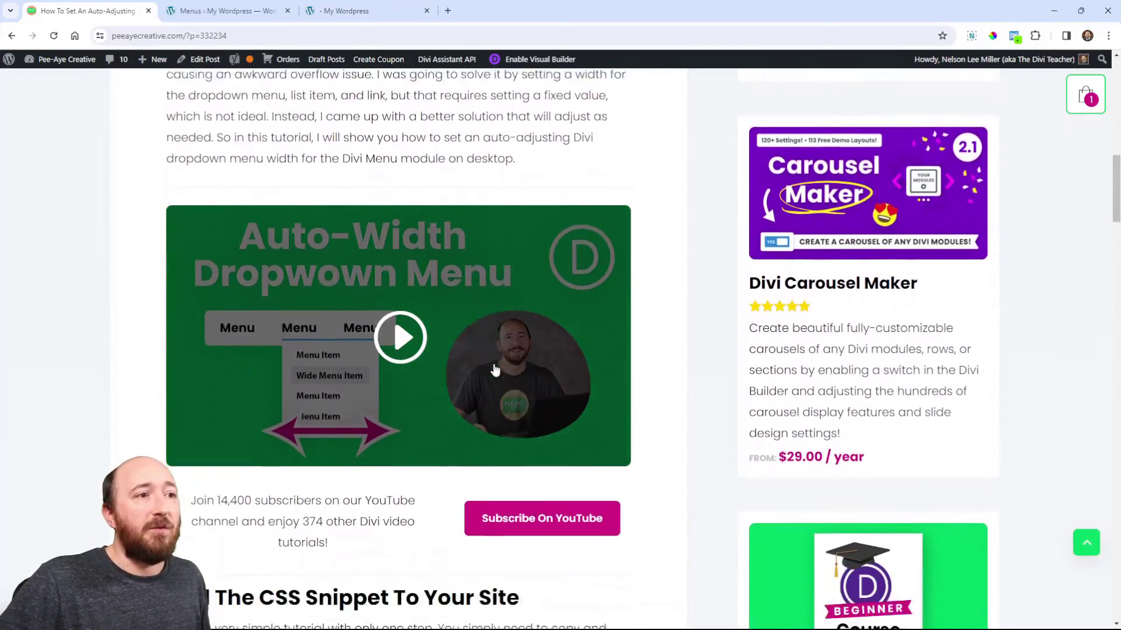
scroll(495, 371, "down", 4)
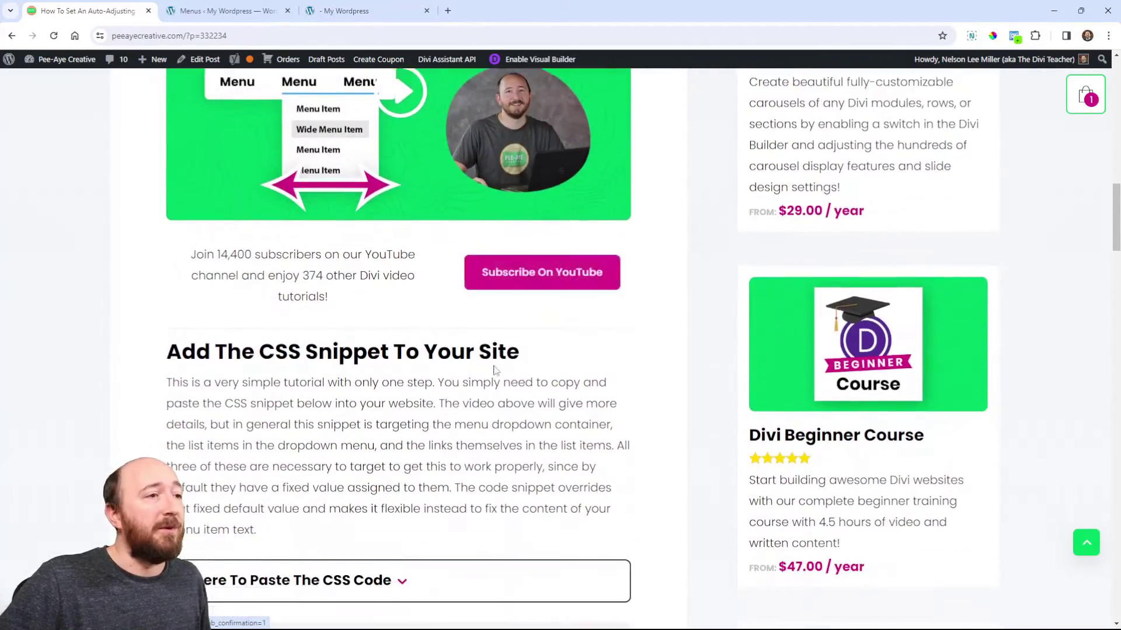
scroll(561, 360, "down", 2)
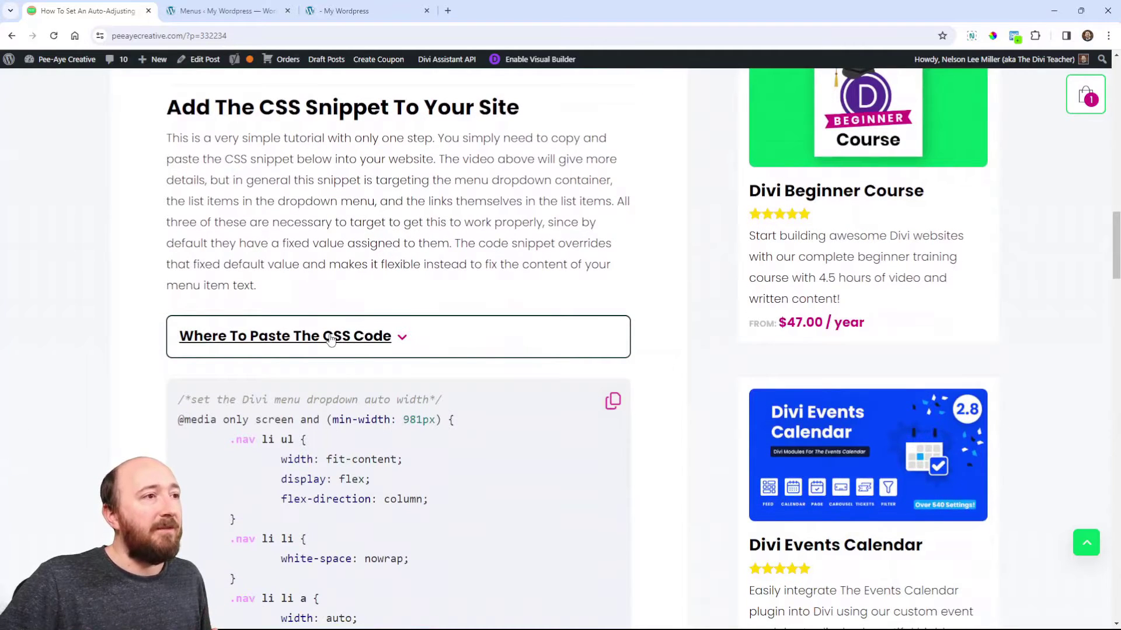
left_click(387, 348)
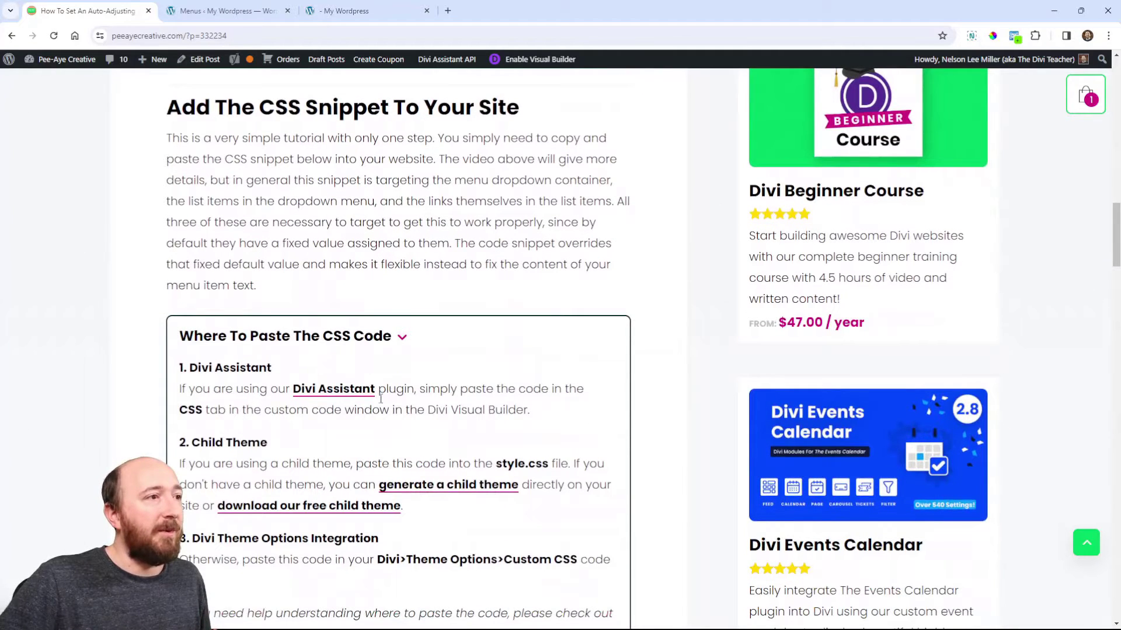
left_click(323, 349)
scroll(423, 369, "down", 4)
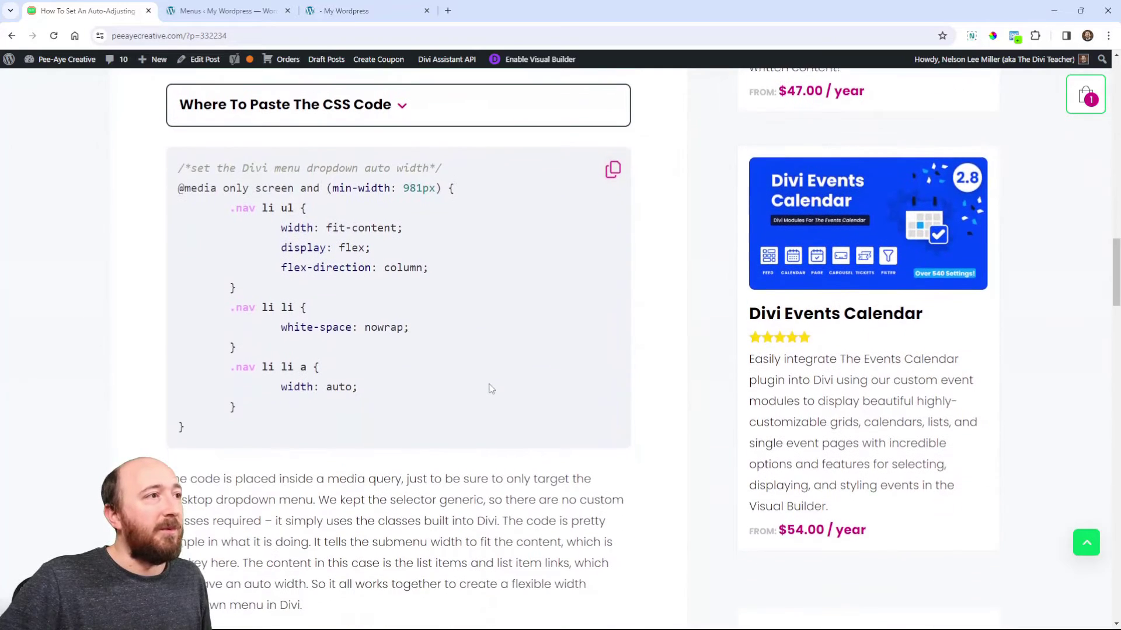
left_click(611, 171)
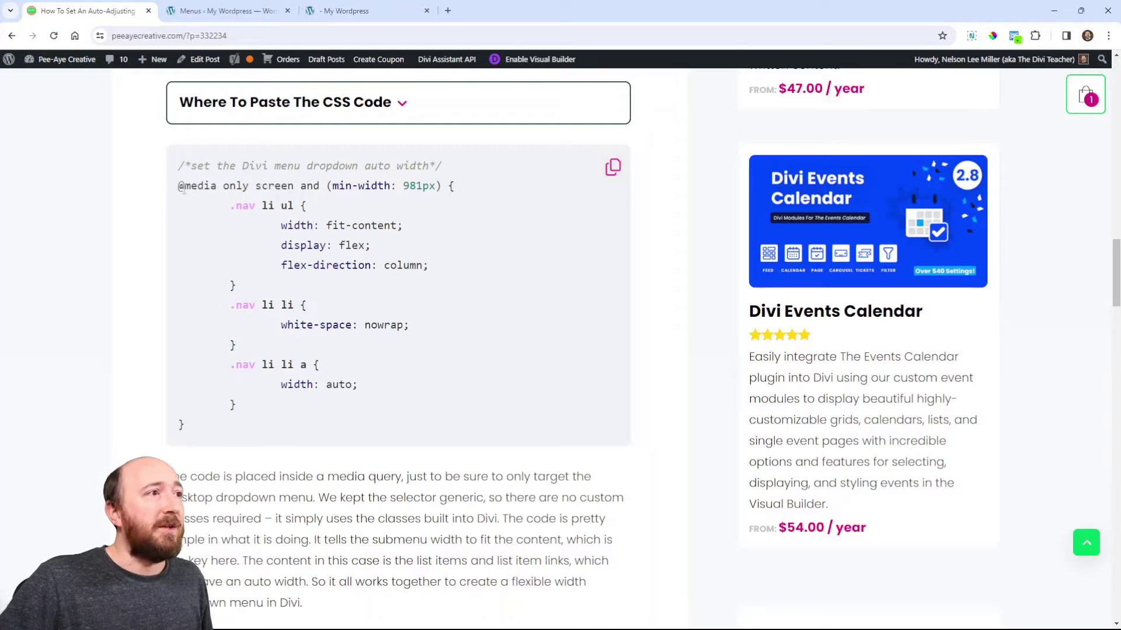
left_click_drag(178, 185, 451, 184)
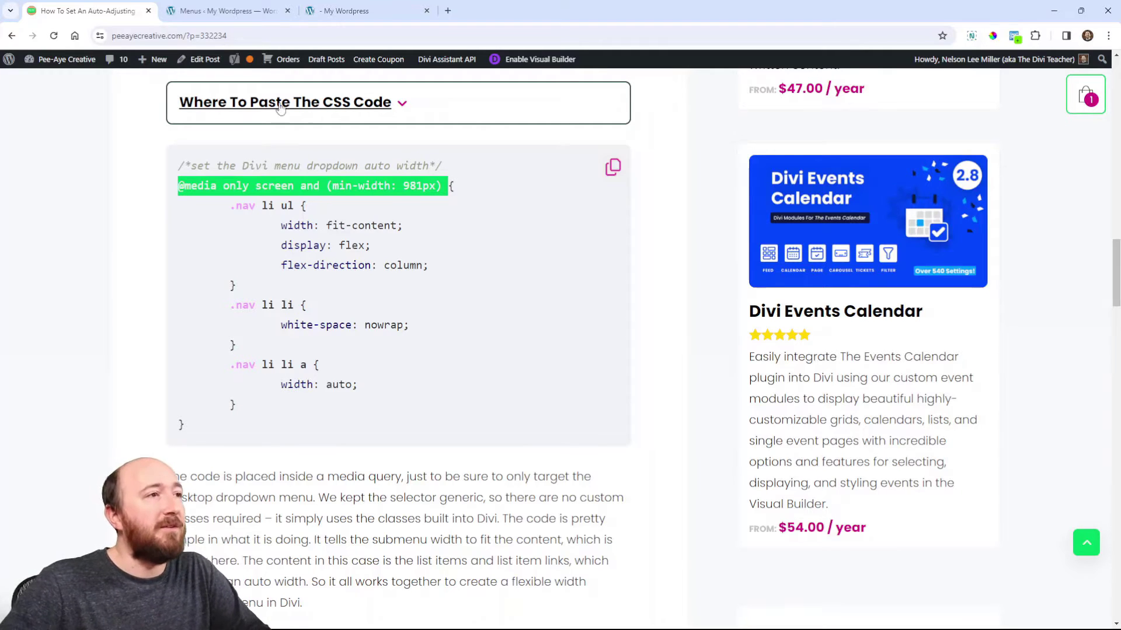
left_click(296, 197)
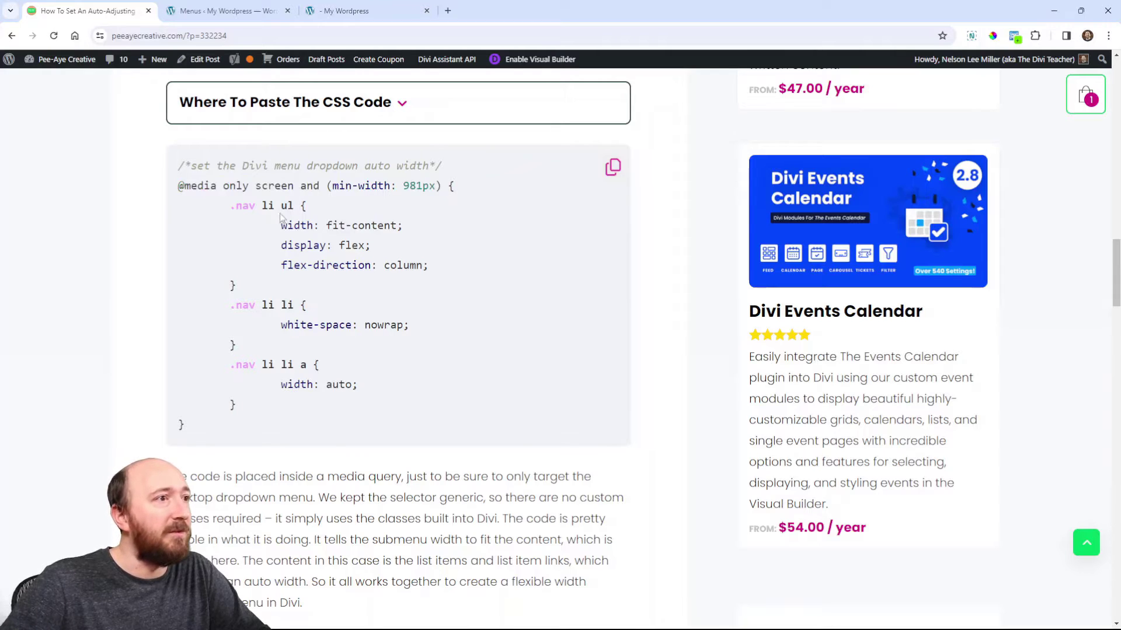
left_click_drag(232, 206, 314, 210)
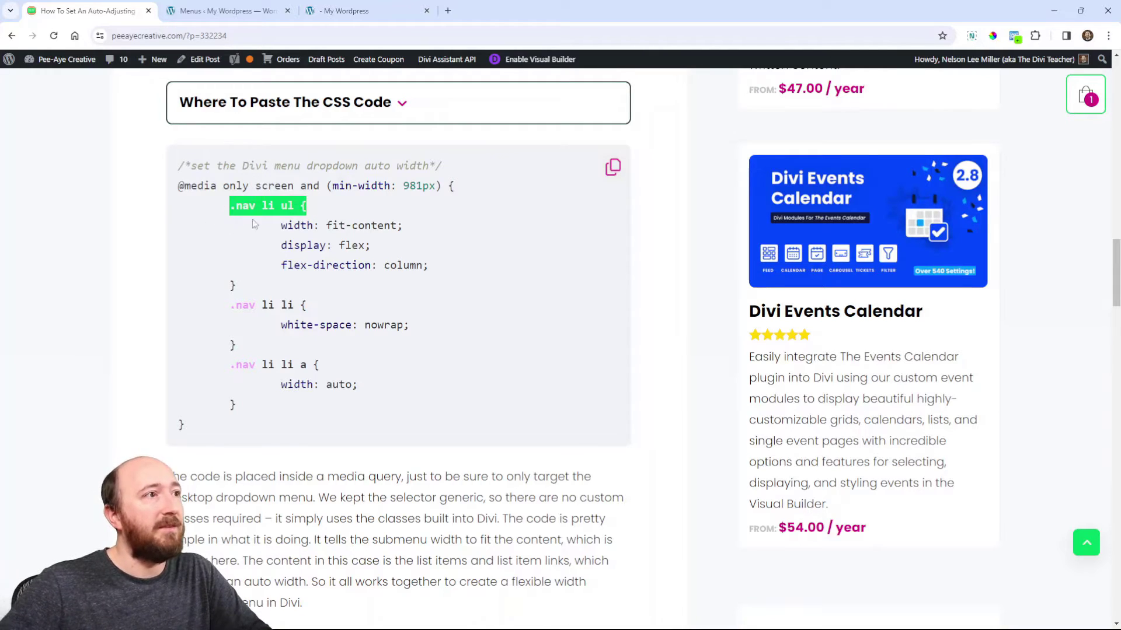
left_click(350, 10)
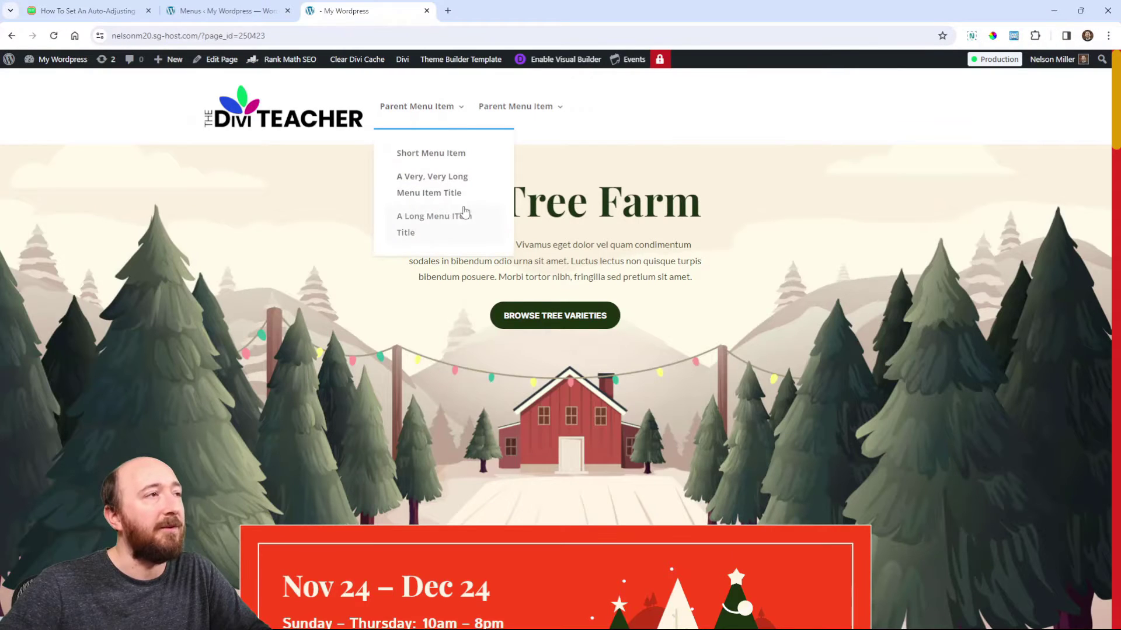
Step: Highlight the width: fit-content declaration in the tutorial's .nav li ul rule
left_click(82, 7)
left_click_drag(282, 227, 407, 229)
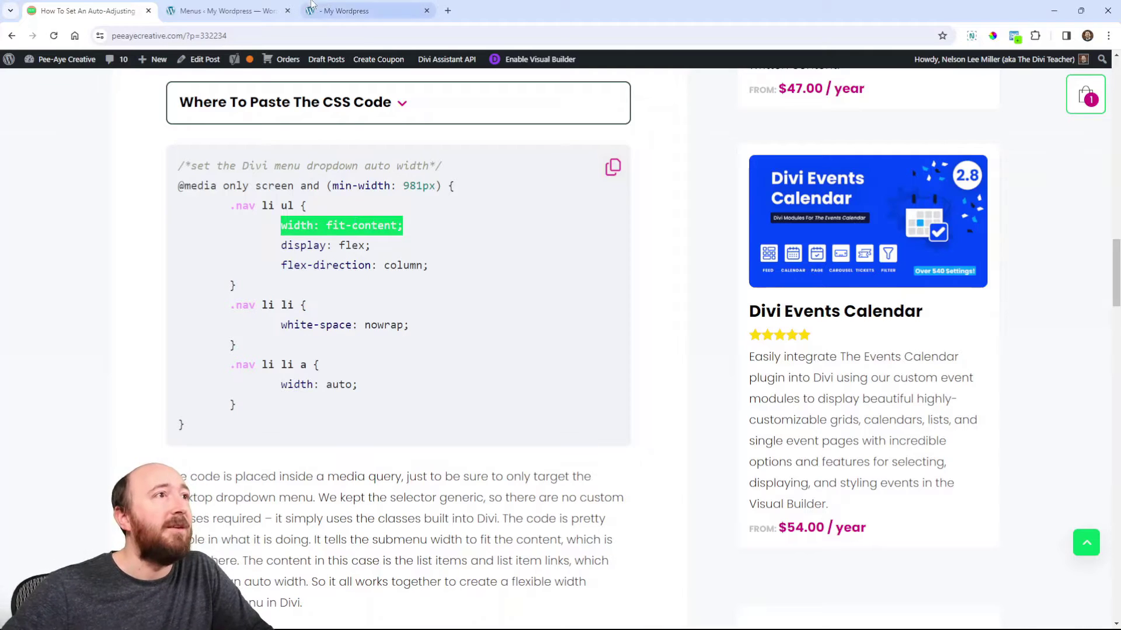
Step: Highlight the snippet's width: auto and .nav li li nowrap lines, then clear the highlight
left_click(362, 11)
mouse_move(405, 115)
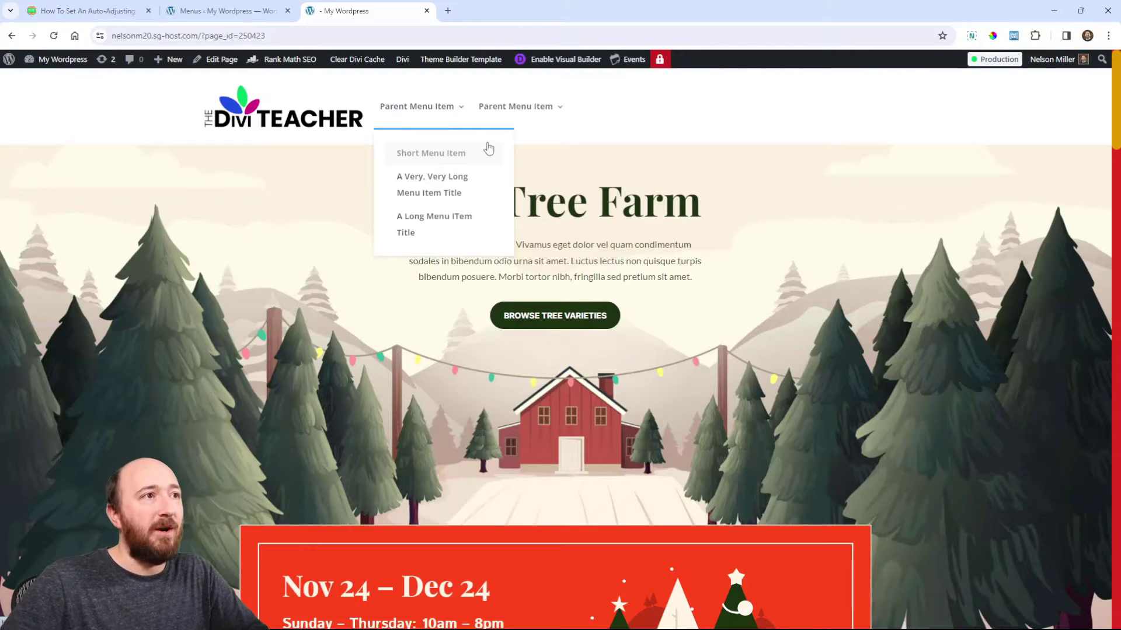
left_click(88, 5)
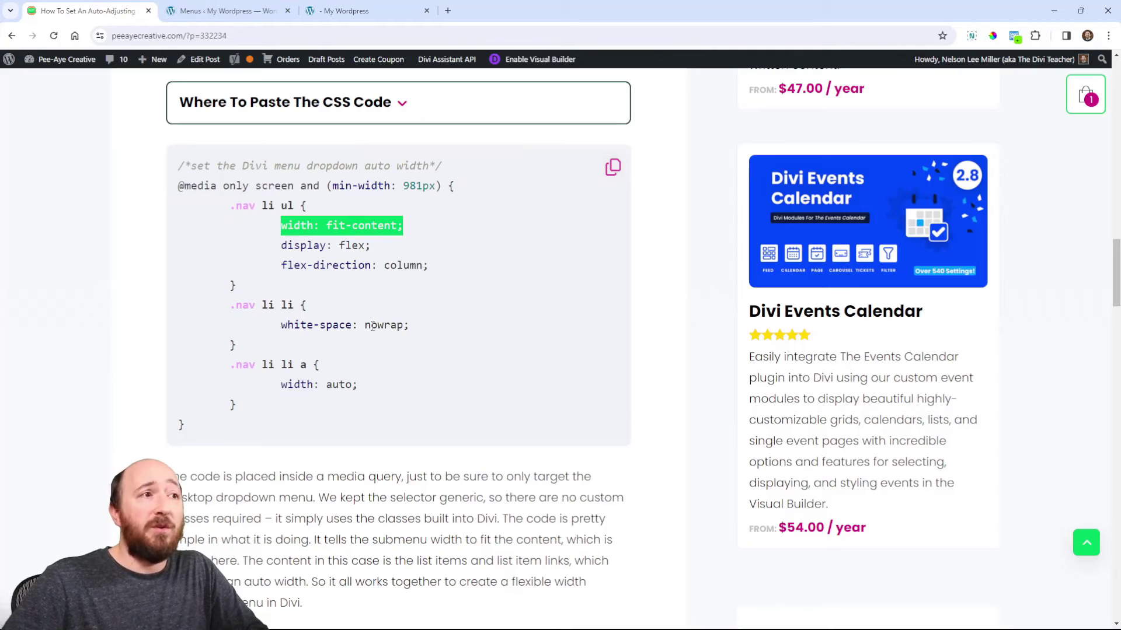
left_click_drag(235, 364, 378, 393)
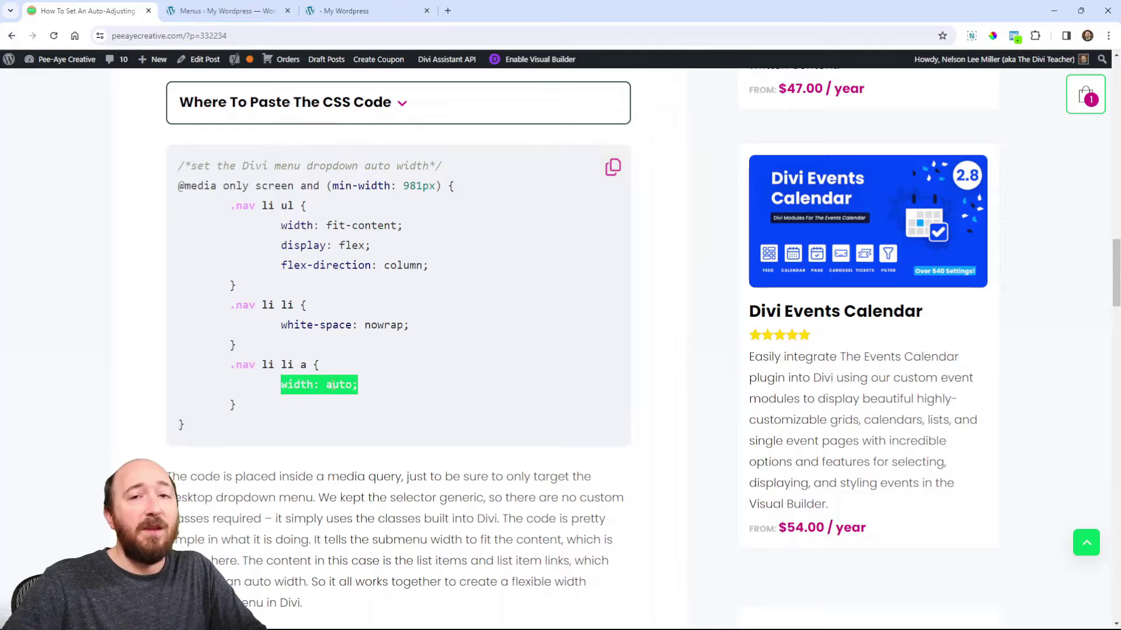
left_click_drag(250, 305, 417, 329)
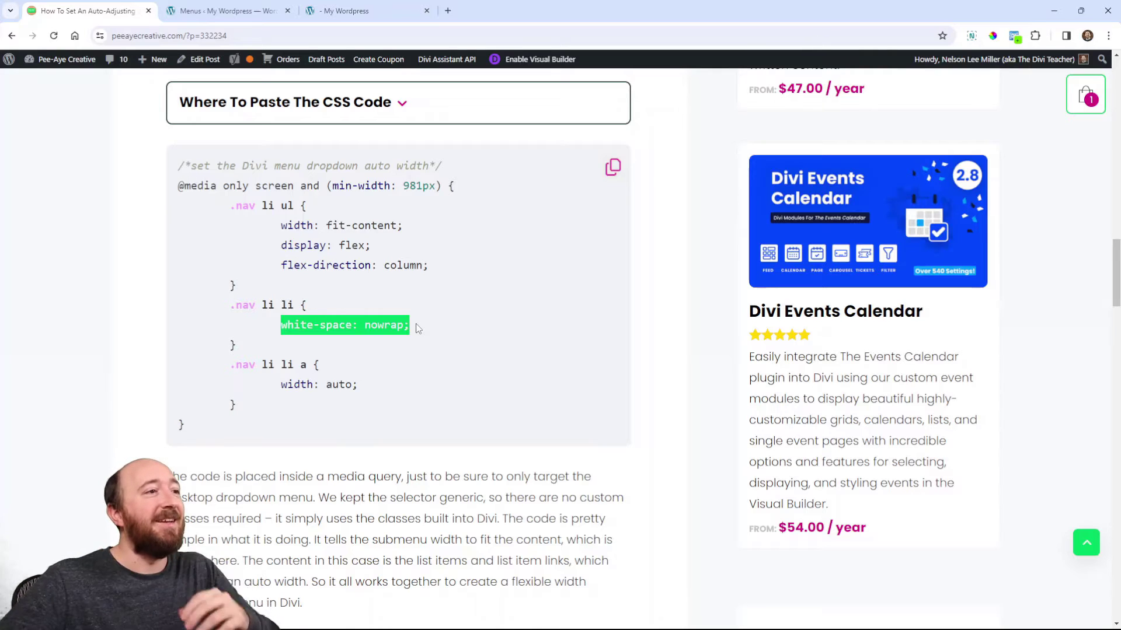
left_click(554, 253)
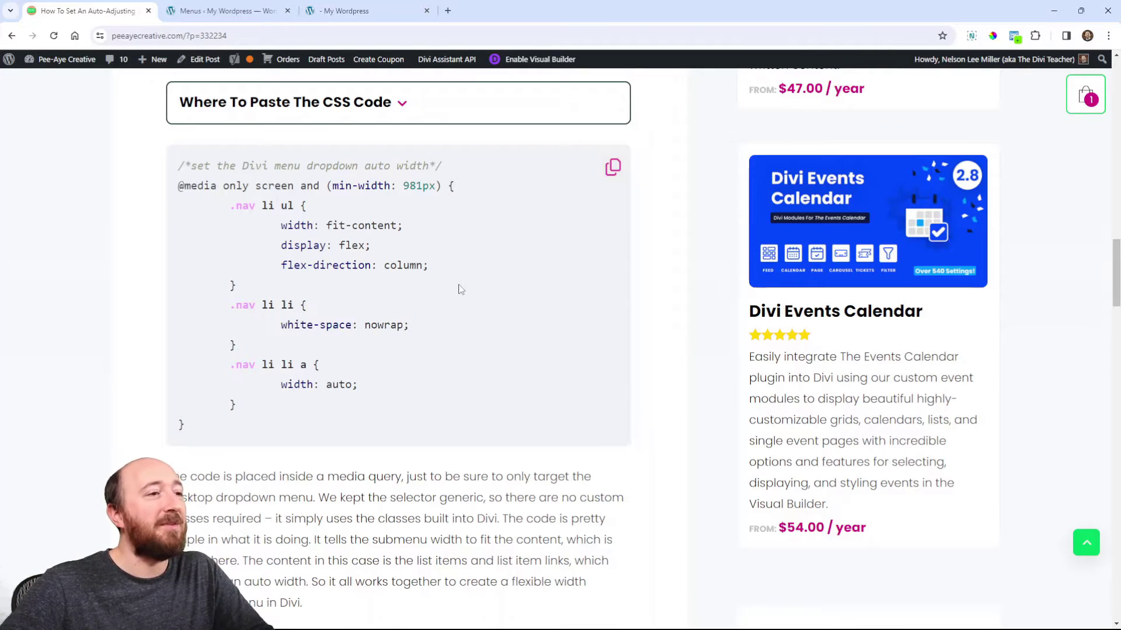
scroll(461, 289, "up", 2)
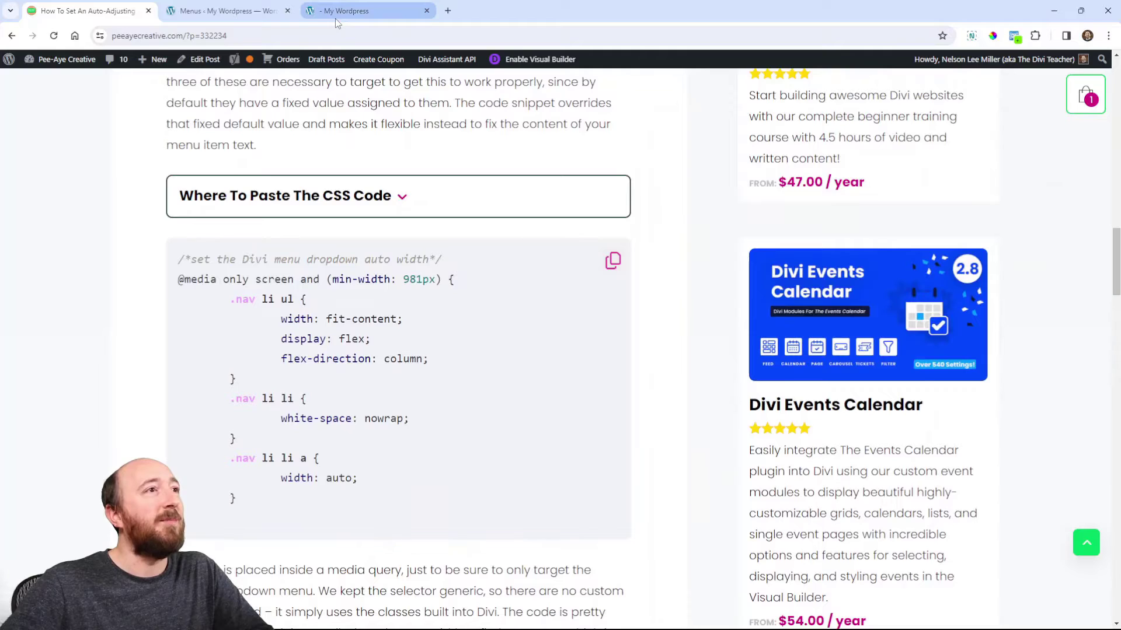
Step: Paste the snippet into the Divi site's live CSS editor and expand the tutorial's where-to-paste notes
left_click(336, 22)
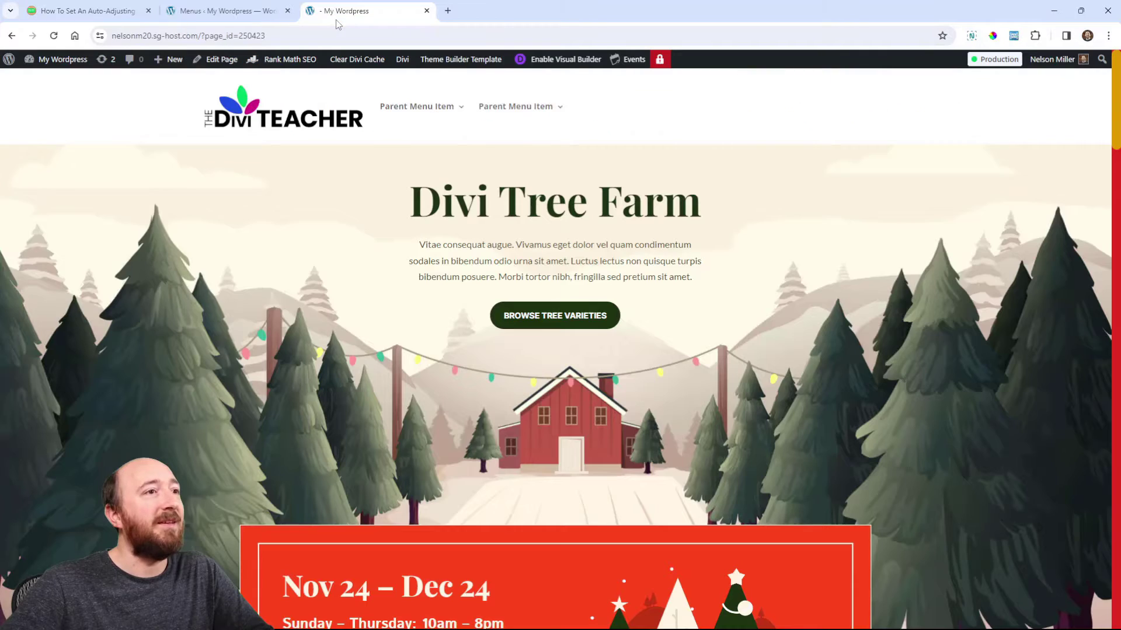
left_click(1013, 35)
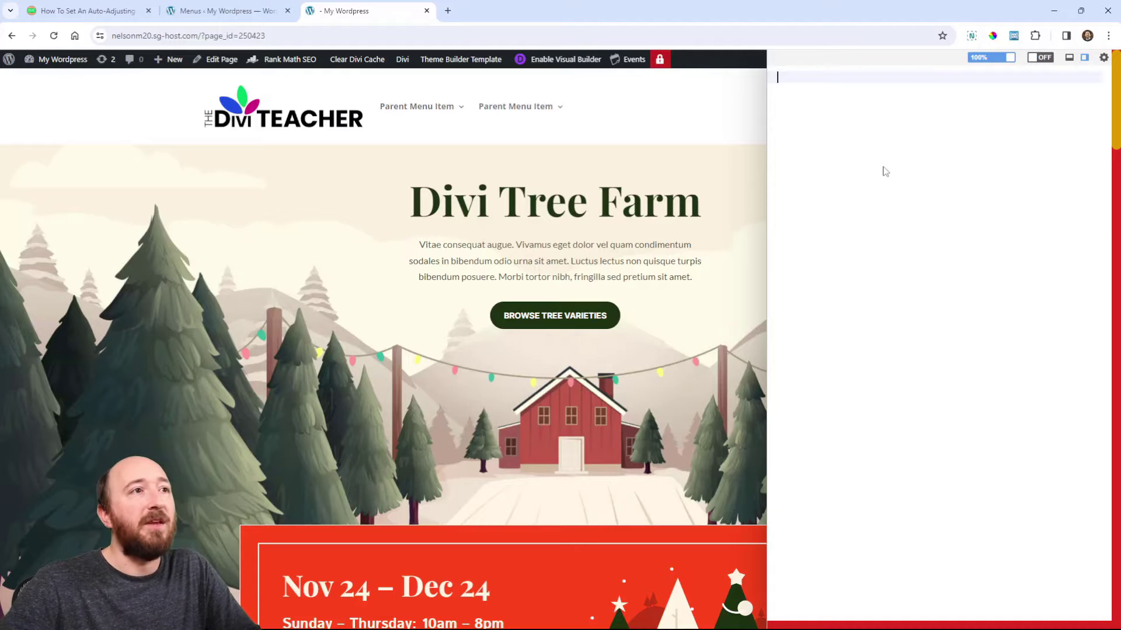
key("ctrl+v")
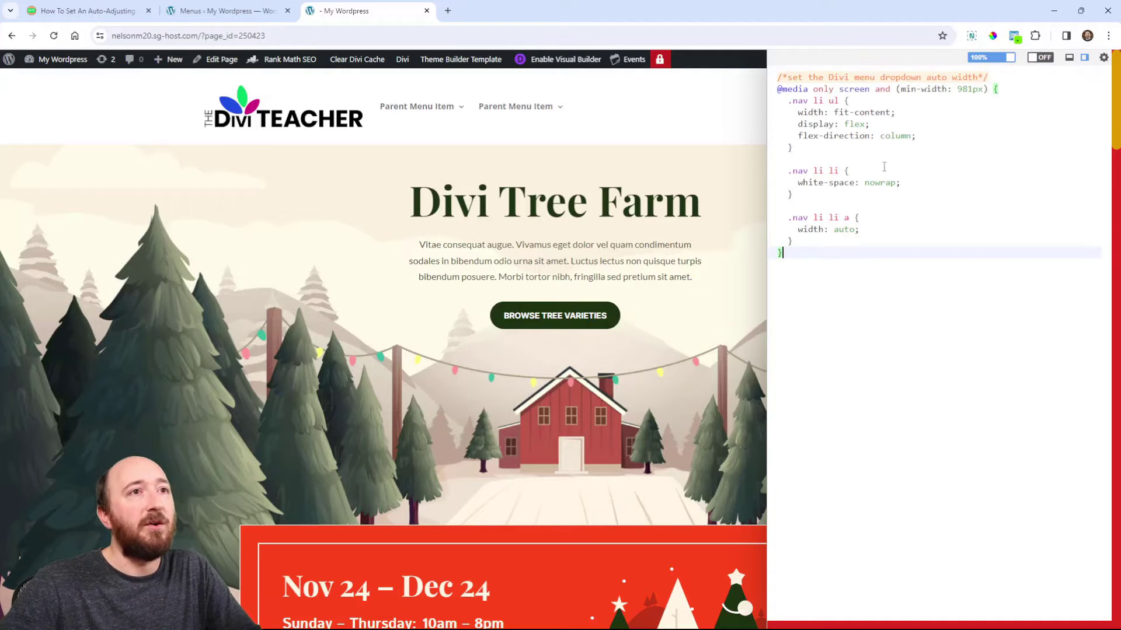
left_click(1013, 36)
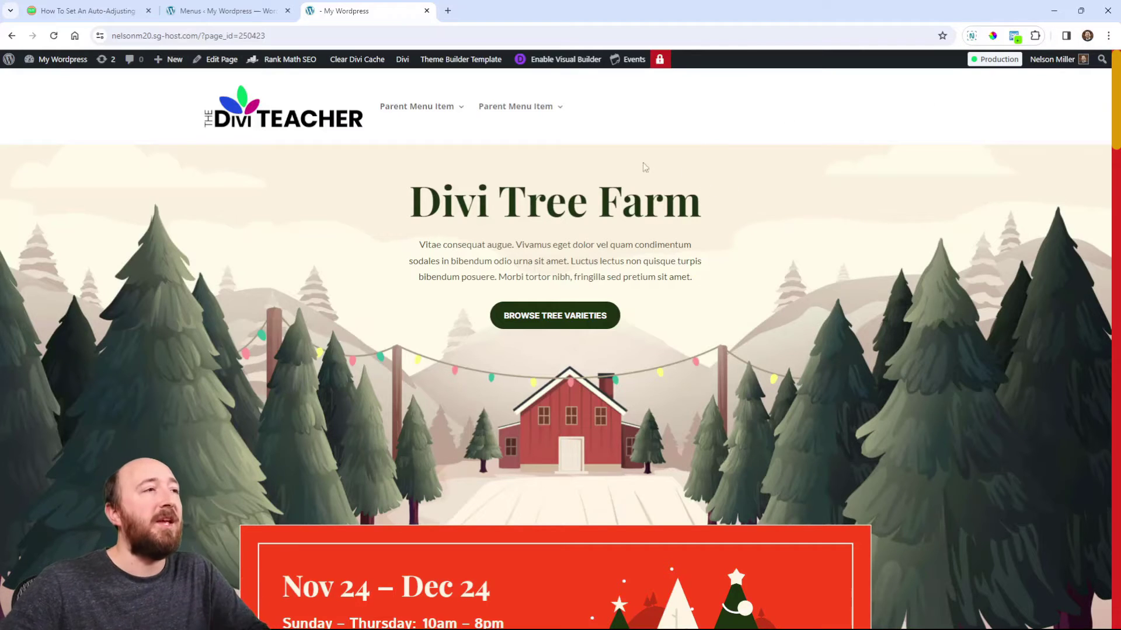
left_click(105, 10)
left_click(282, 198)
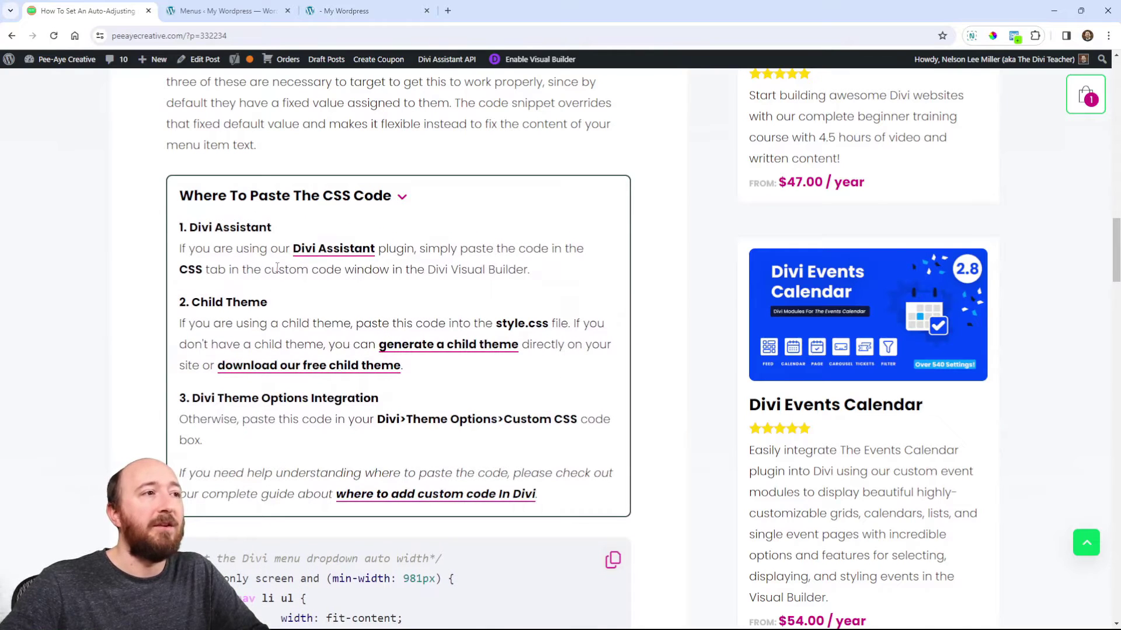
Step: Replace the live CSS editor's contents with the snippet and check dropdown titles stay on one line
left_click(338, 11)
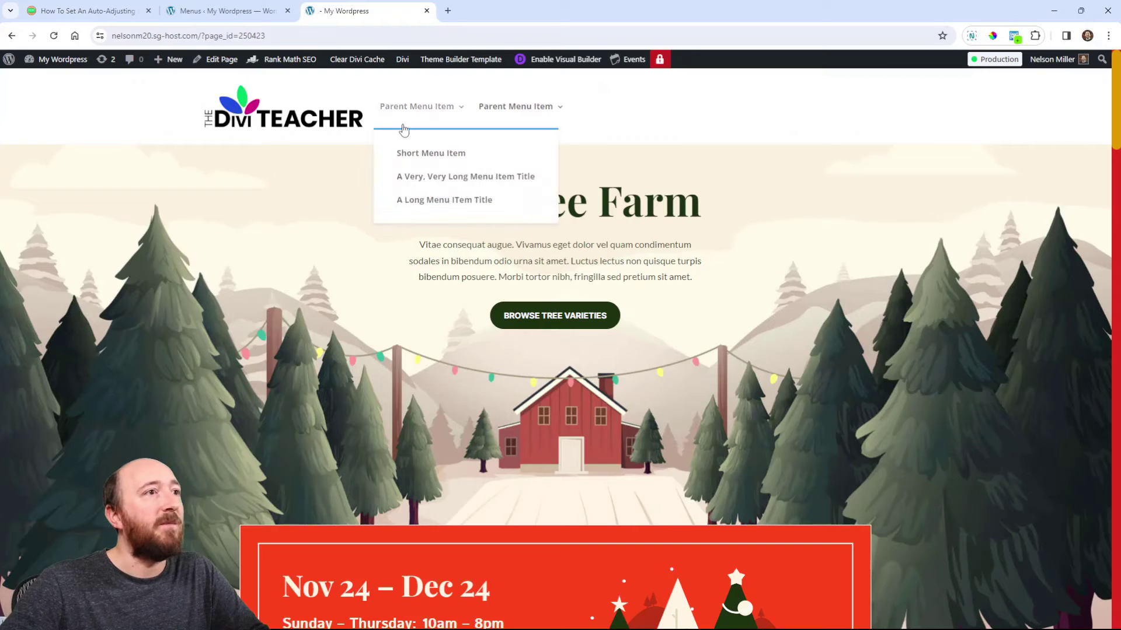
mouse_move(502, 140)
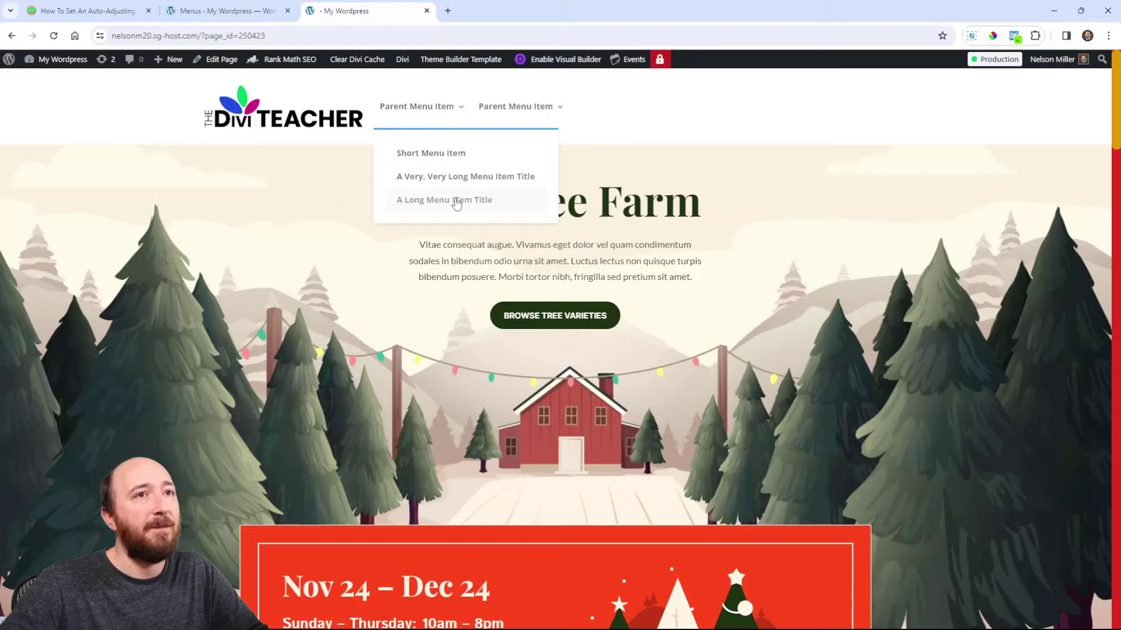
left_click(1014, 36)
left_click_drag(782, 254, 768, 69)
key("ctrl+c")
key("BackSpace")
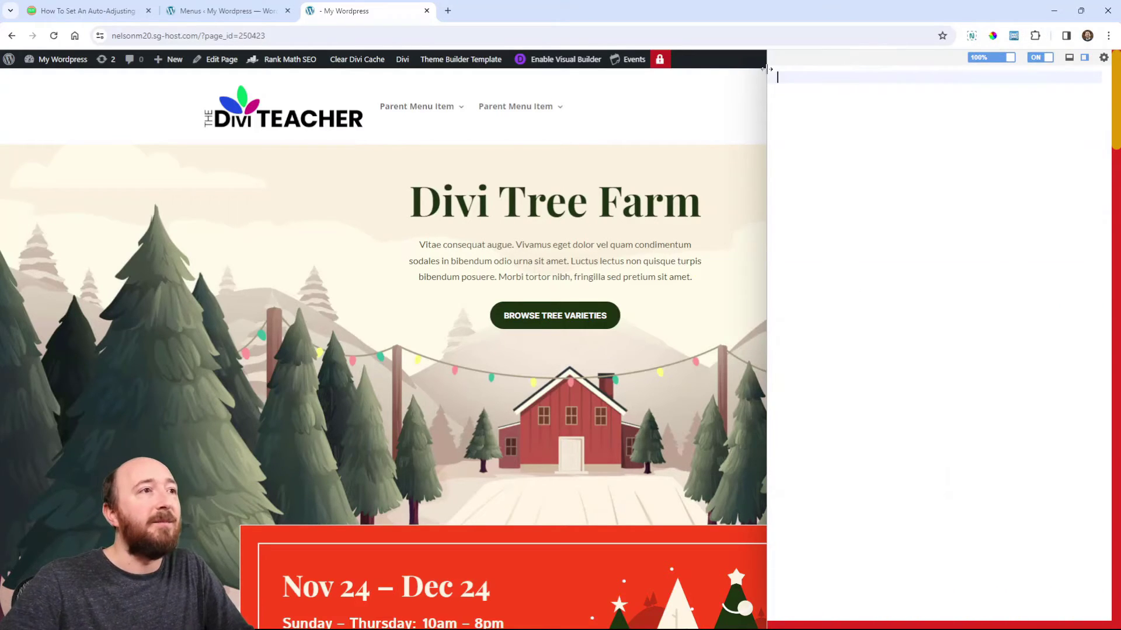
mouse_move(513, 113)
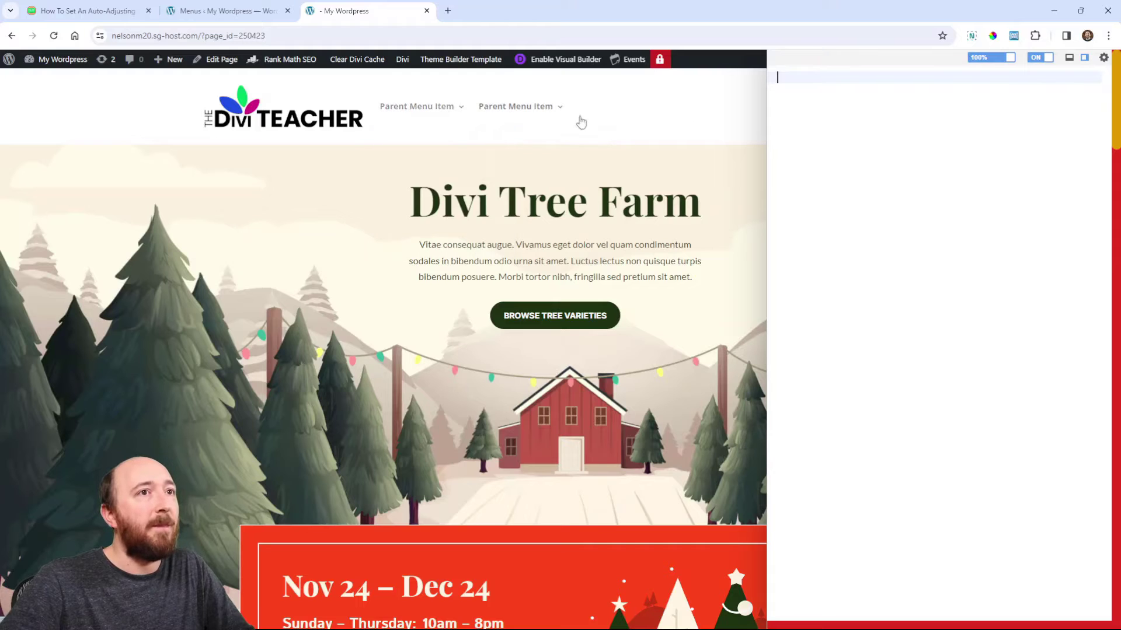
key("ctrl+v")
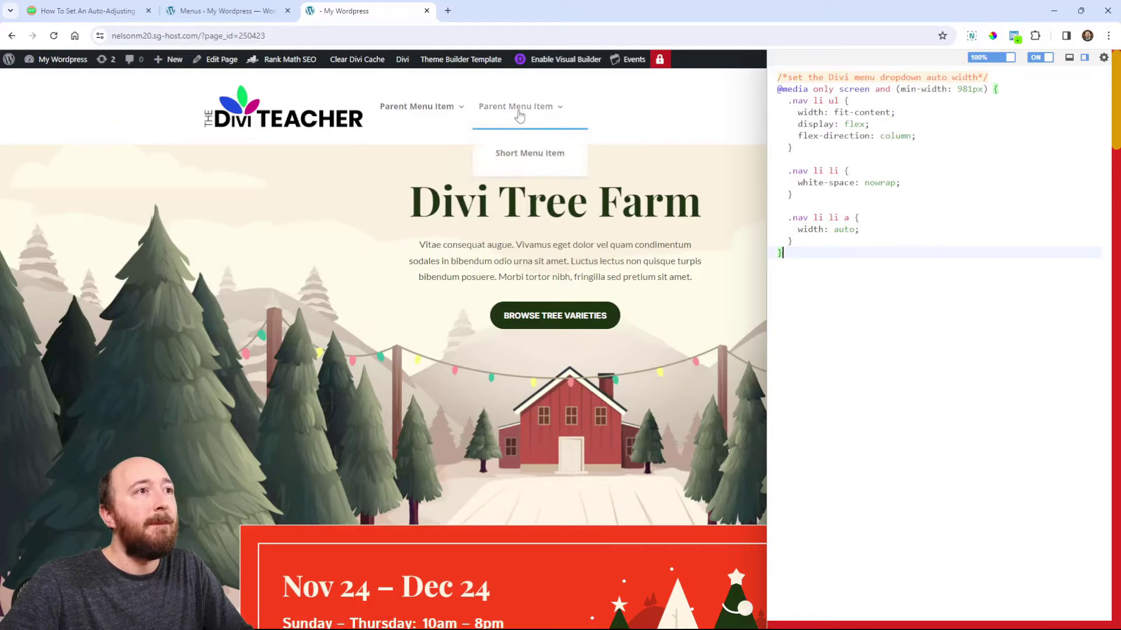
mouse_move(442, 106)
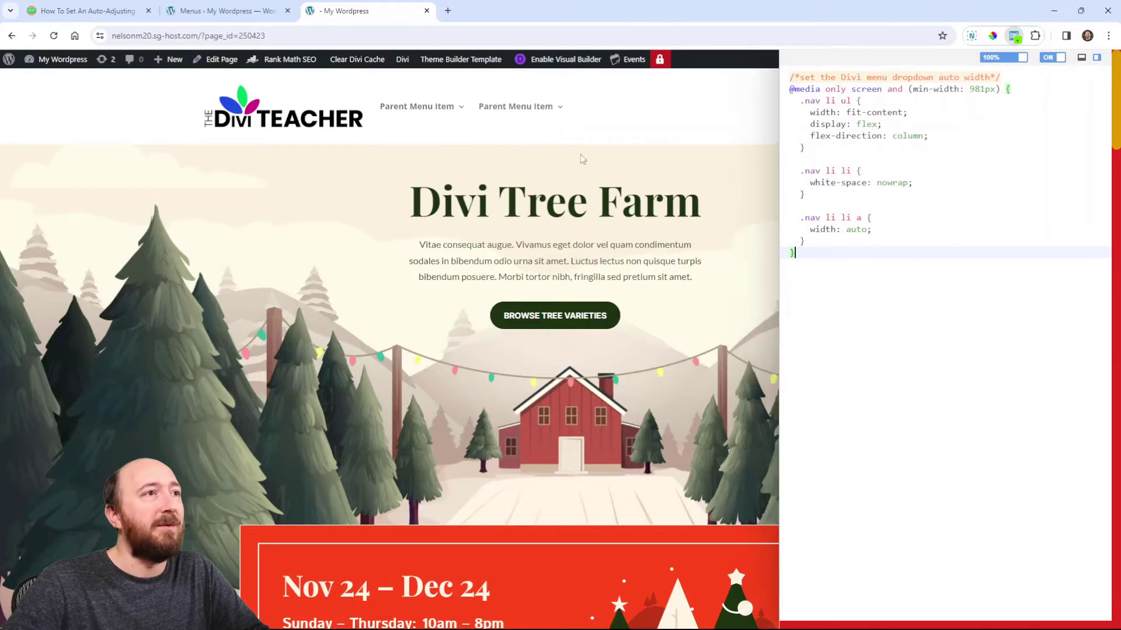
mouse_move(417, 106)
mouse_move(524, 117)
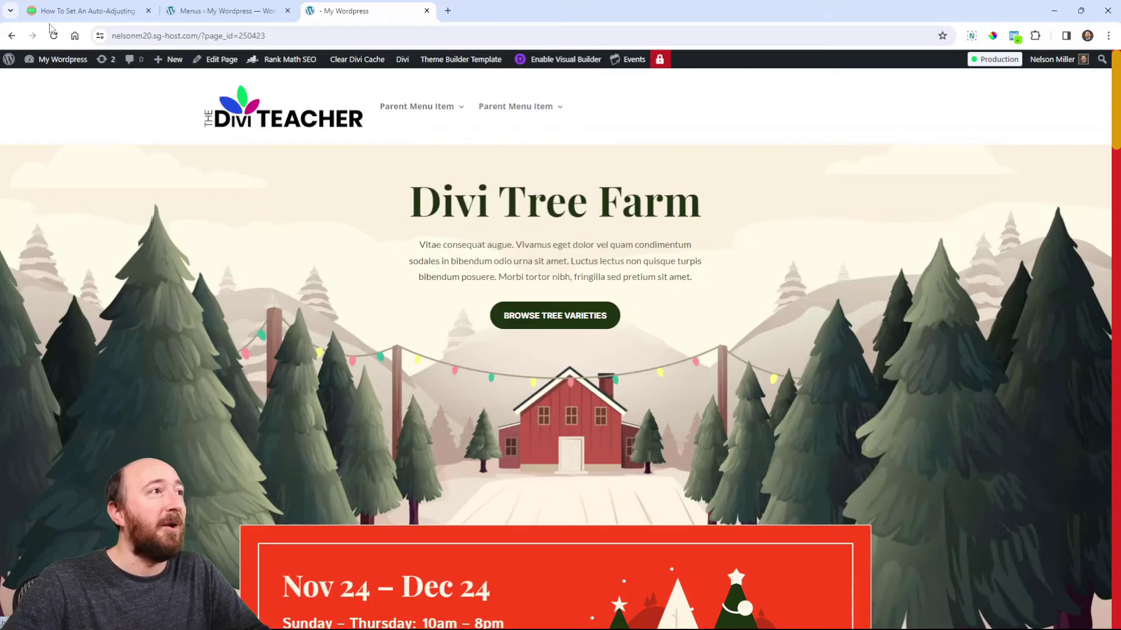
Step: Show the tutorial's own header dropdowns, with items like Divi Child Themes on single lines
left_click(66, 7)
scroll(346, 185, "up", 20)
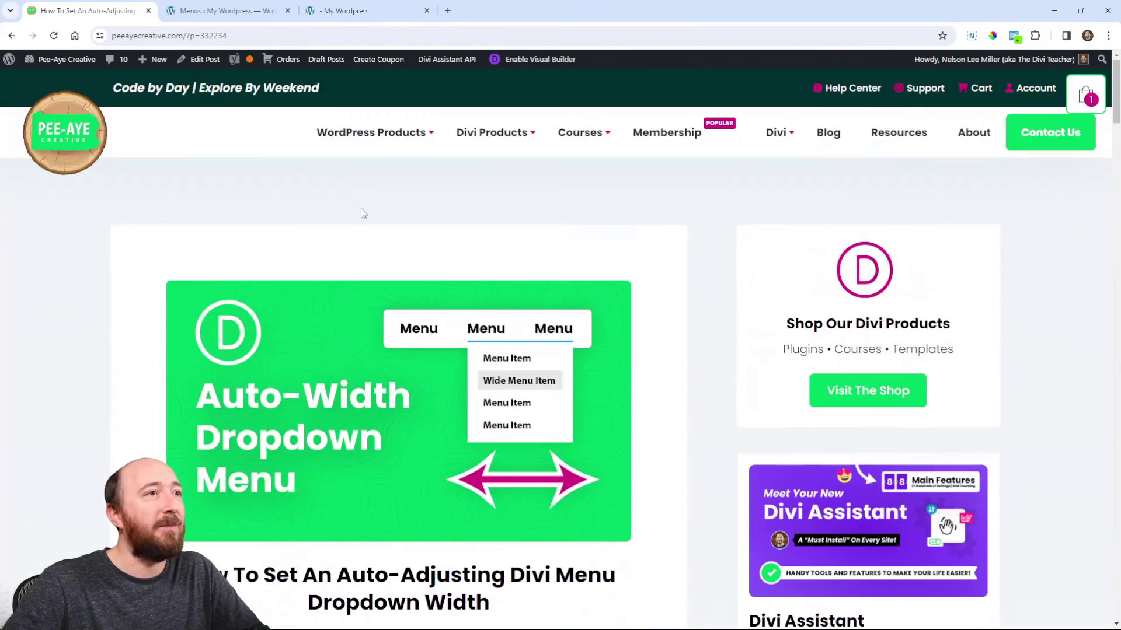
mouse_move(495, 132)
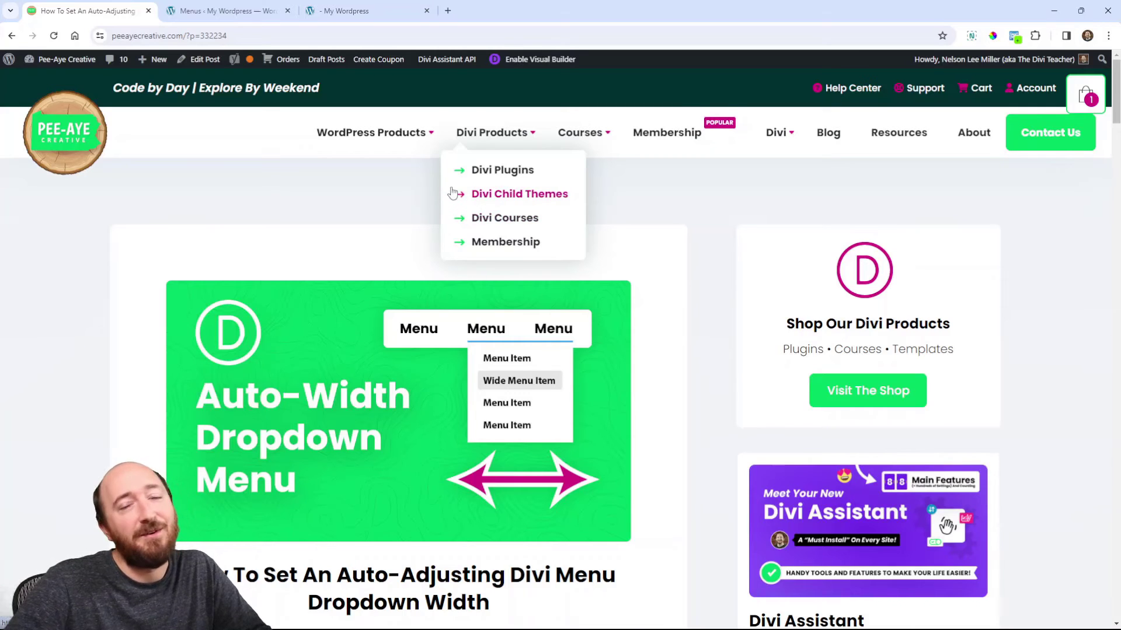
mouse_move(589, 149)
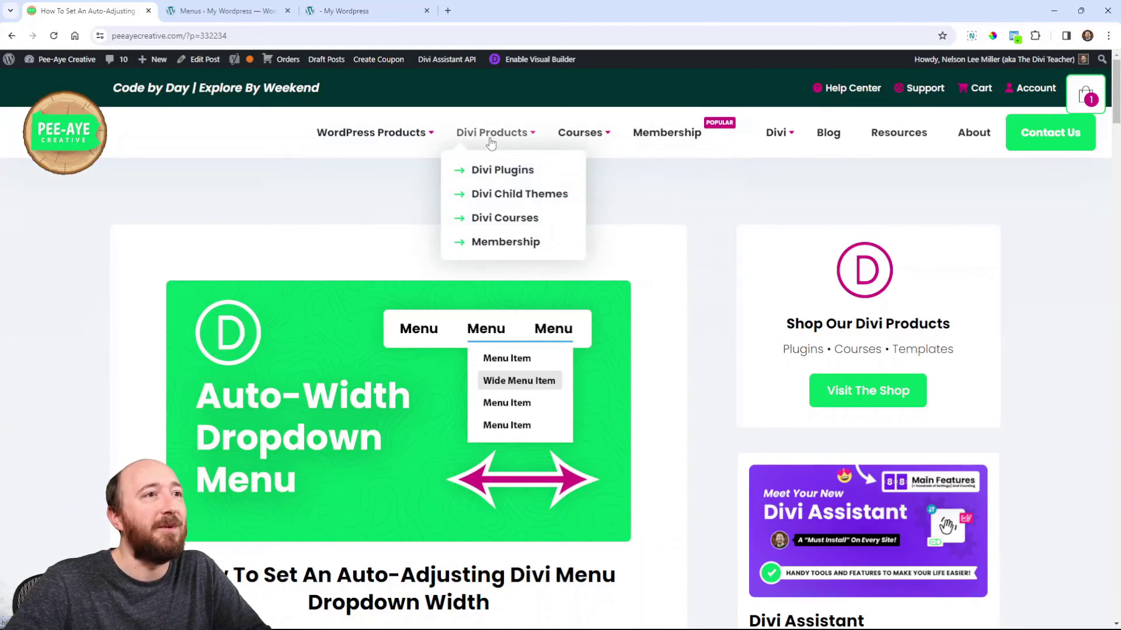
mouse_move(383, 137)
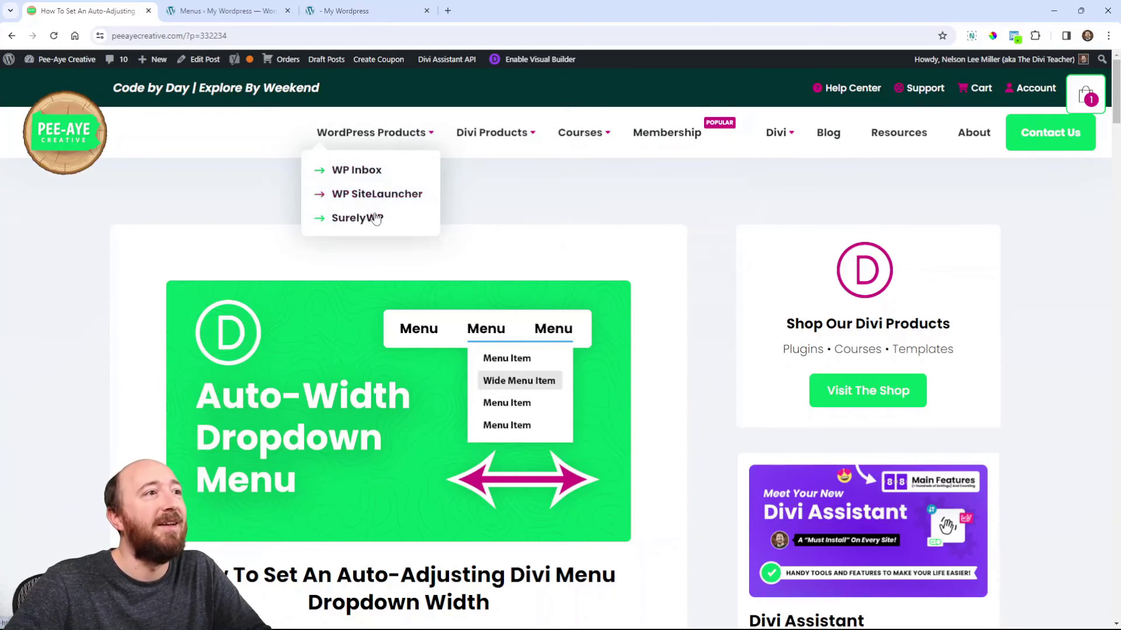